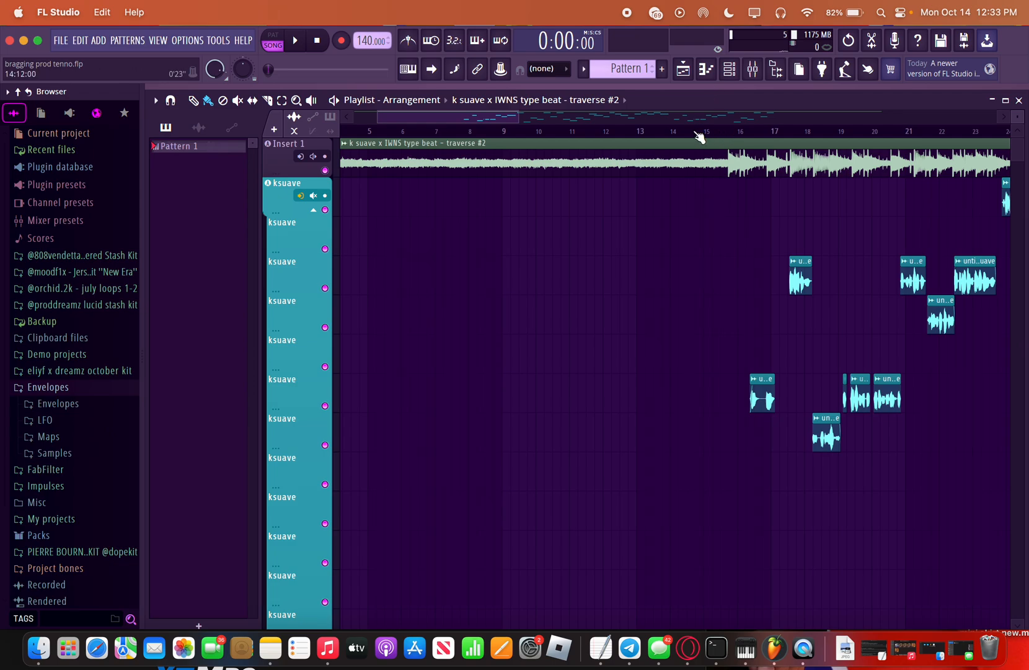
left_click_drag(430, 127, 399, 120)
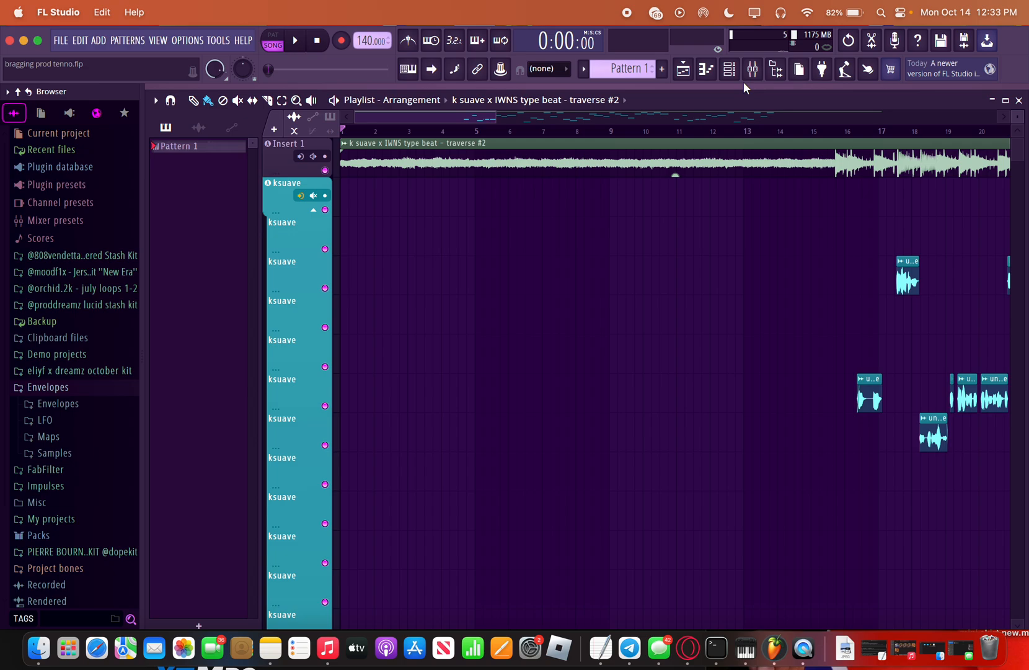
Step: Show the mixer with the ksuave insert (insert 2) selected and its effect chain listed
left_click(753, 69)
left_click(309, 107)
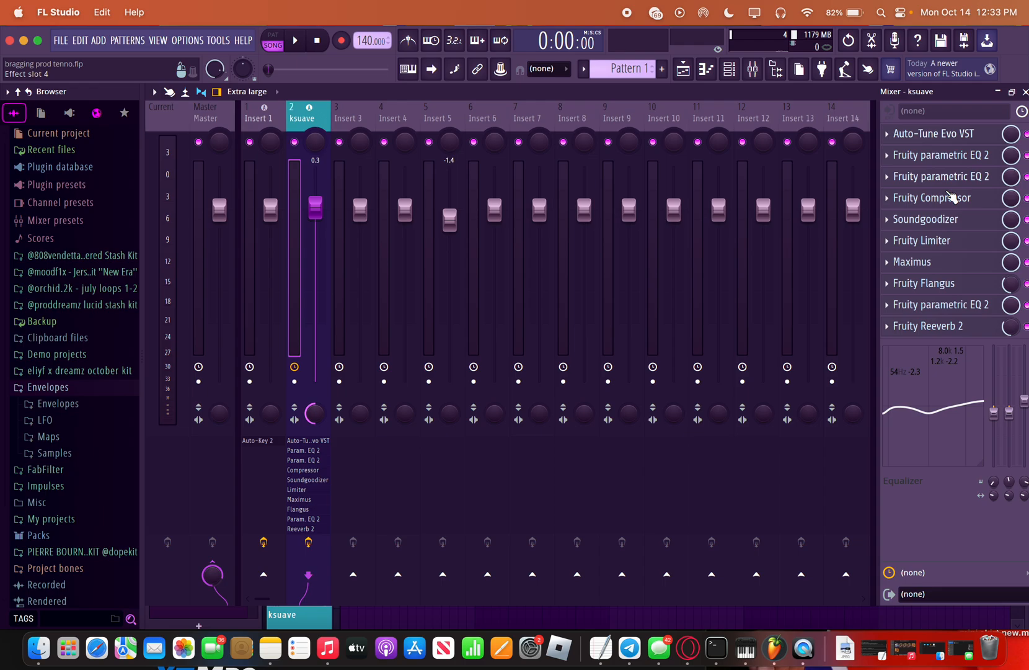
Step: Review the Auto-Tune Evo plugin on ksuave twice, then return to the playlist arrangement
left_click(951, 133)
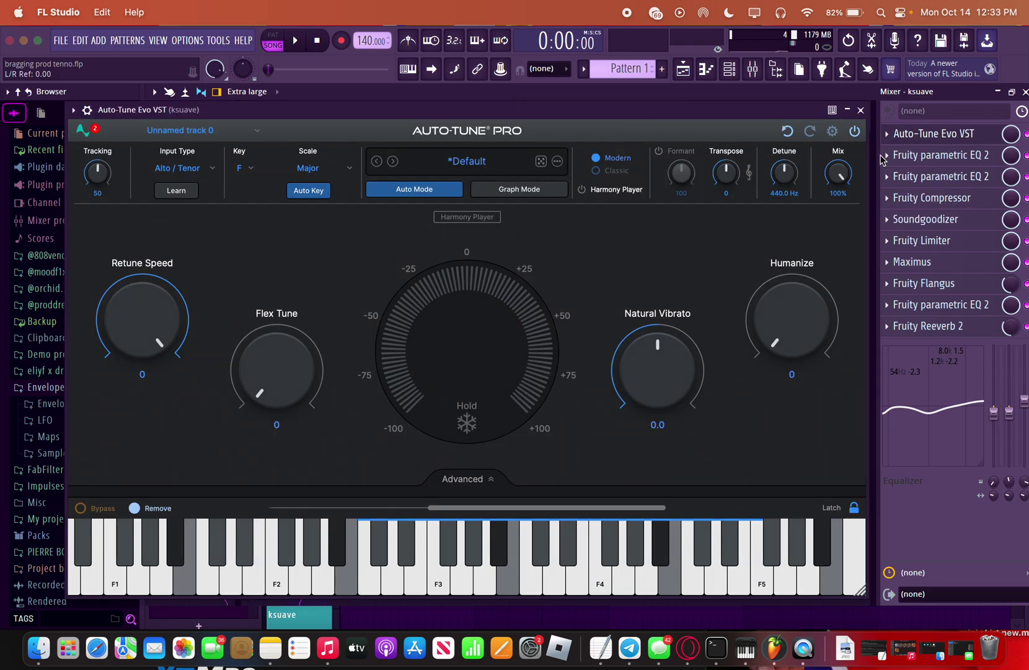
left_click(863, 111)
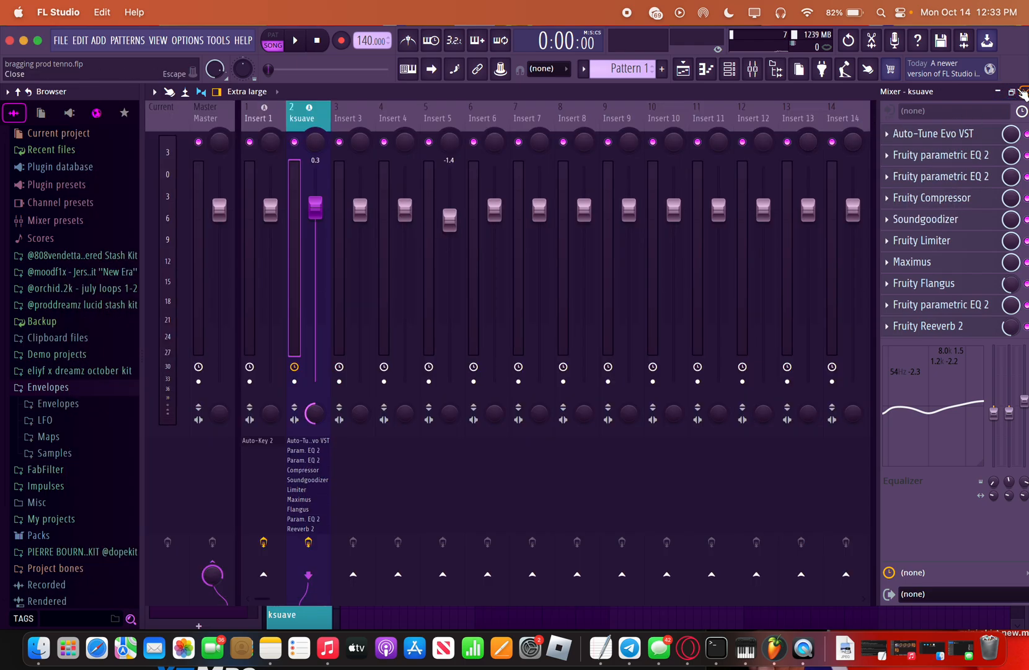
left_click(921, 137)
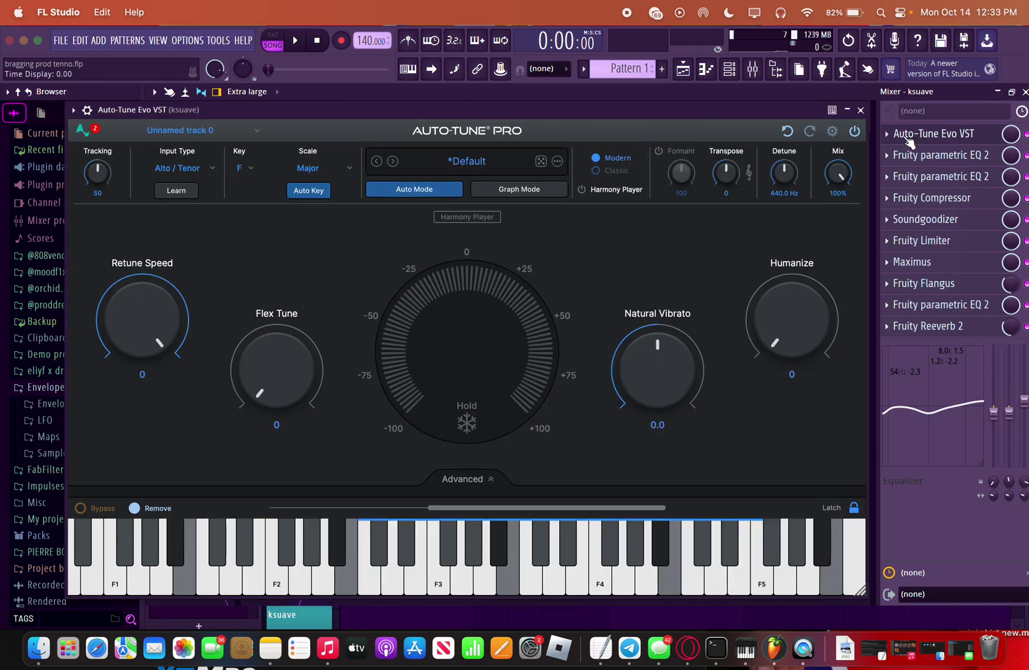
left_click(861, 110)
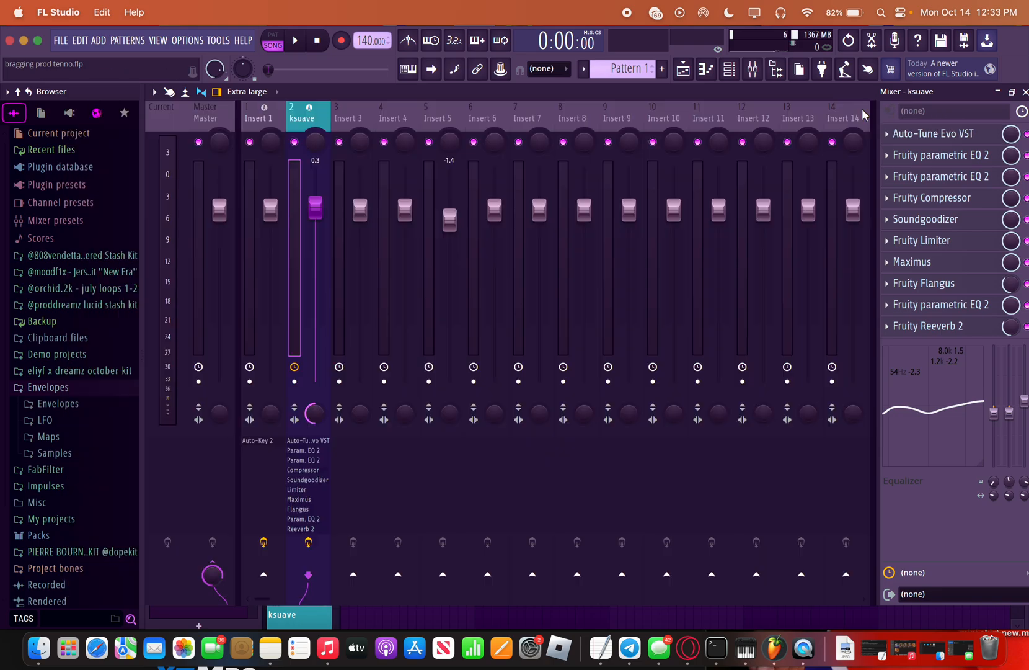
left_click(1024, 91)
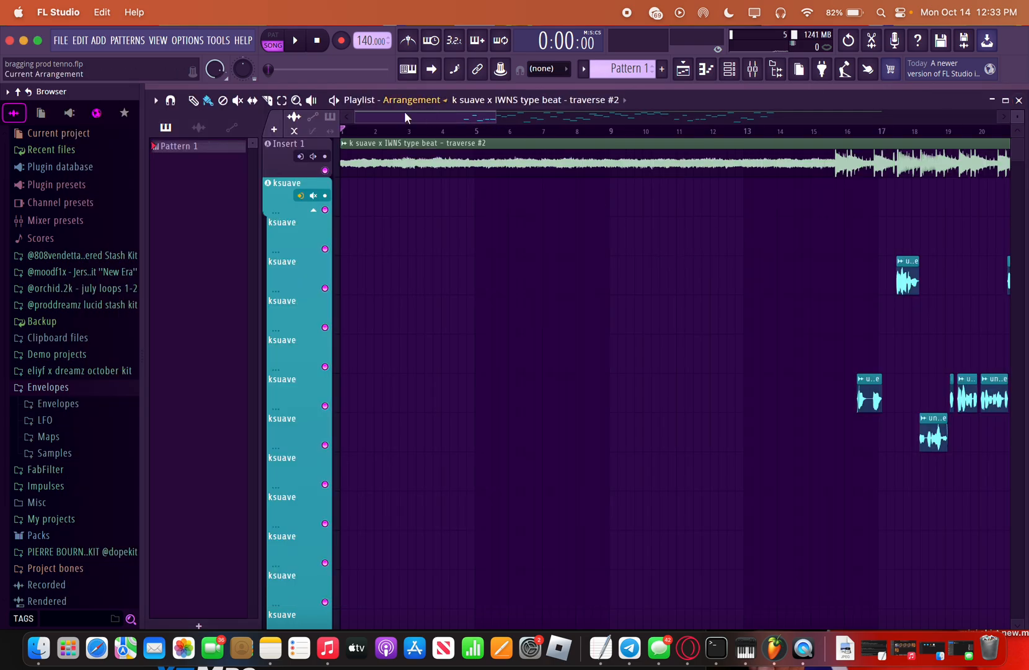
left_click_drag(404, 113, 488, 115)
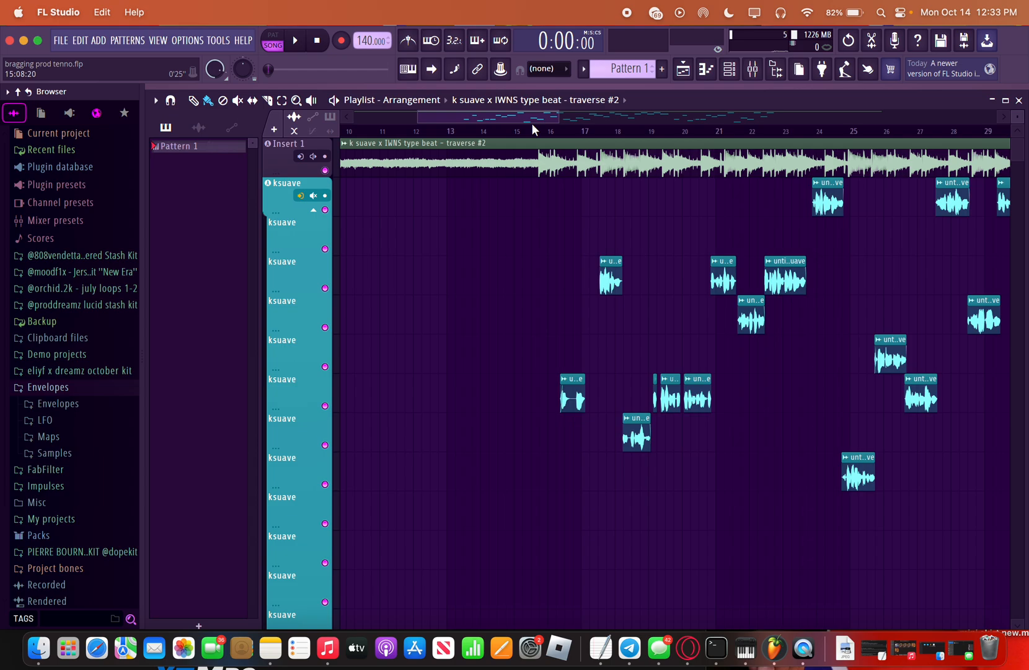
Step: Disable all effects on insert 2 (ksuave) and play the dry arrangement from around bar 14
left_click(752, 68)
left_click(309, 563)
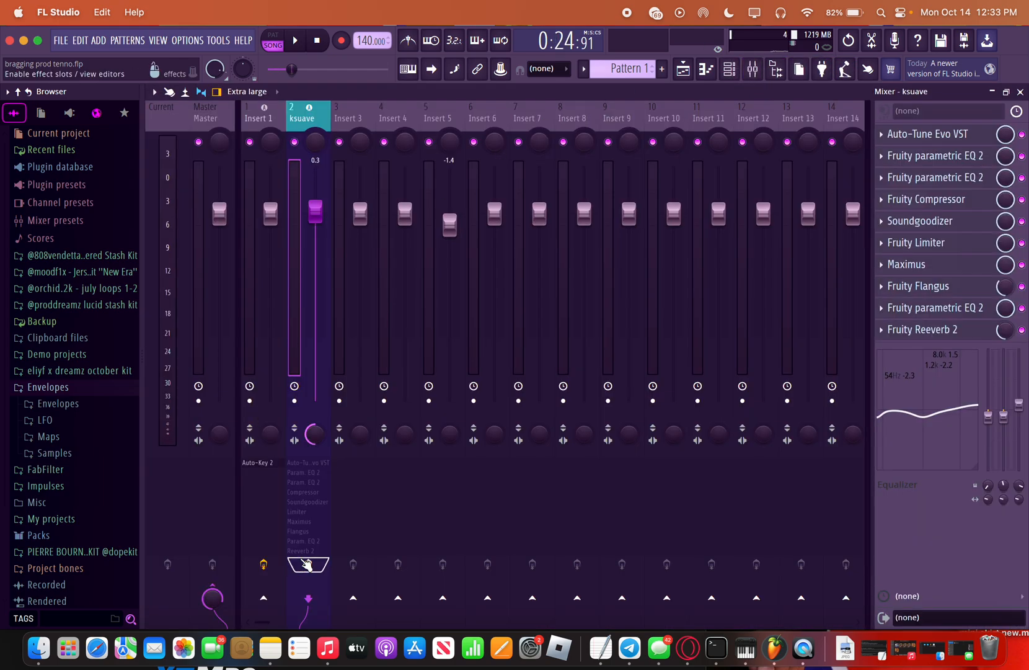
left_click(1019, 92)
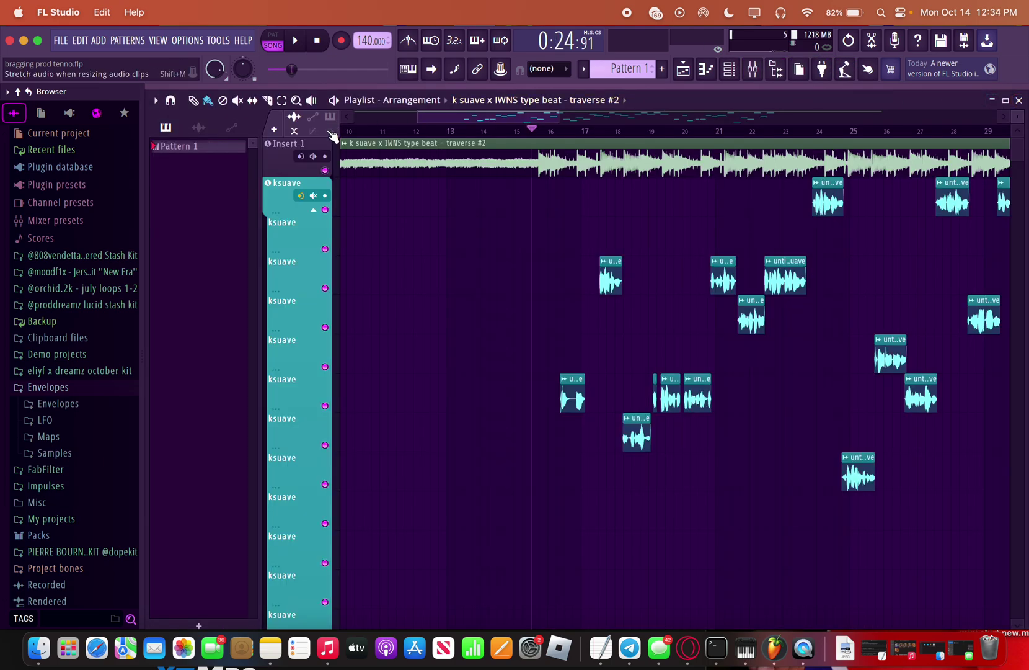
left_click(494, 130)
key("space")
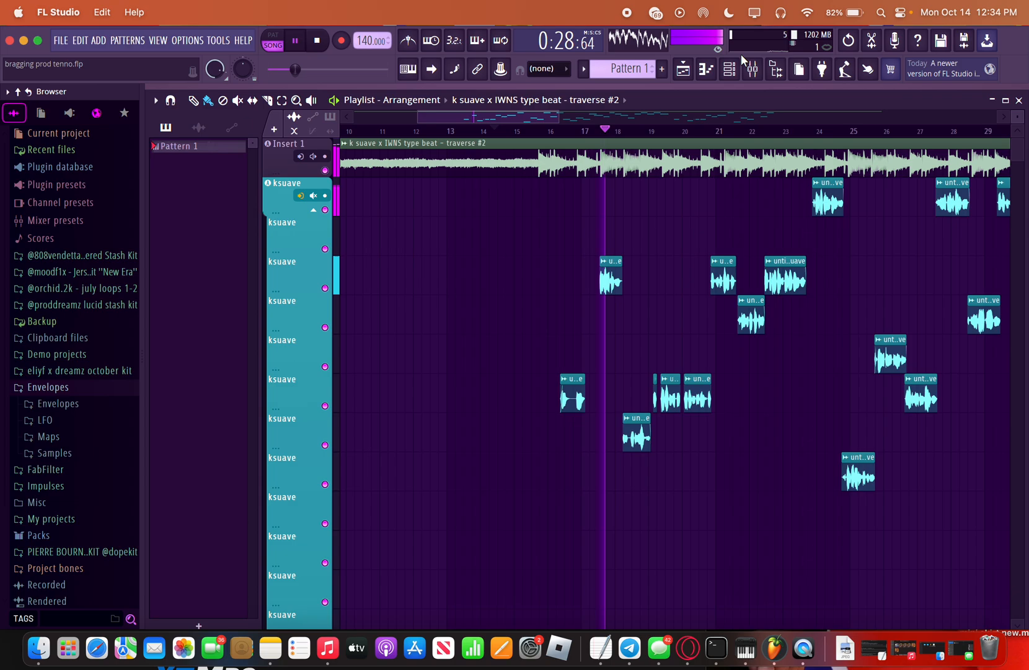
Step: During playback, review the Fruity Reeverb 2, last parametric EQ, Fruity Flangus and Maximus plugins
left_click(752, 68)
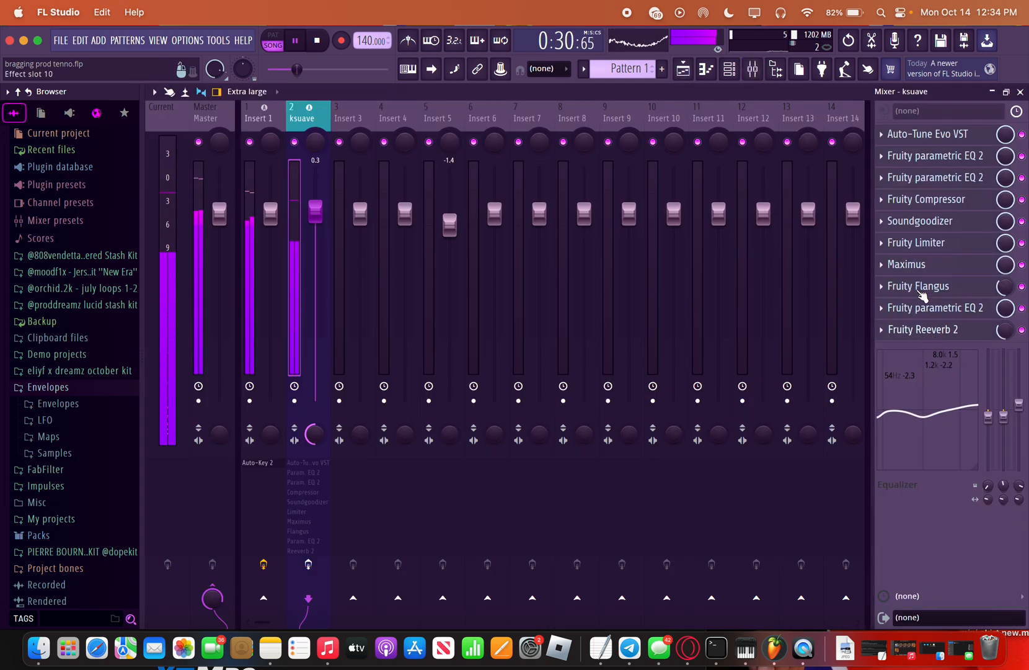
left_click(959, 330)
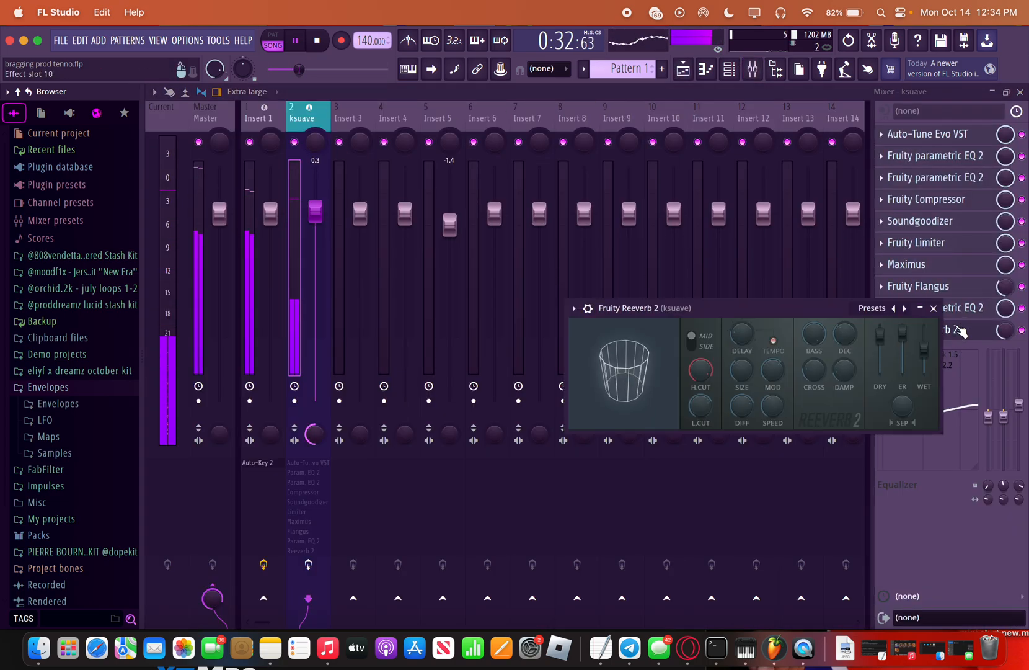
left_click(933, 307)
left_click(953, 312)
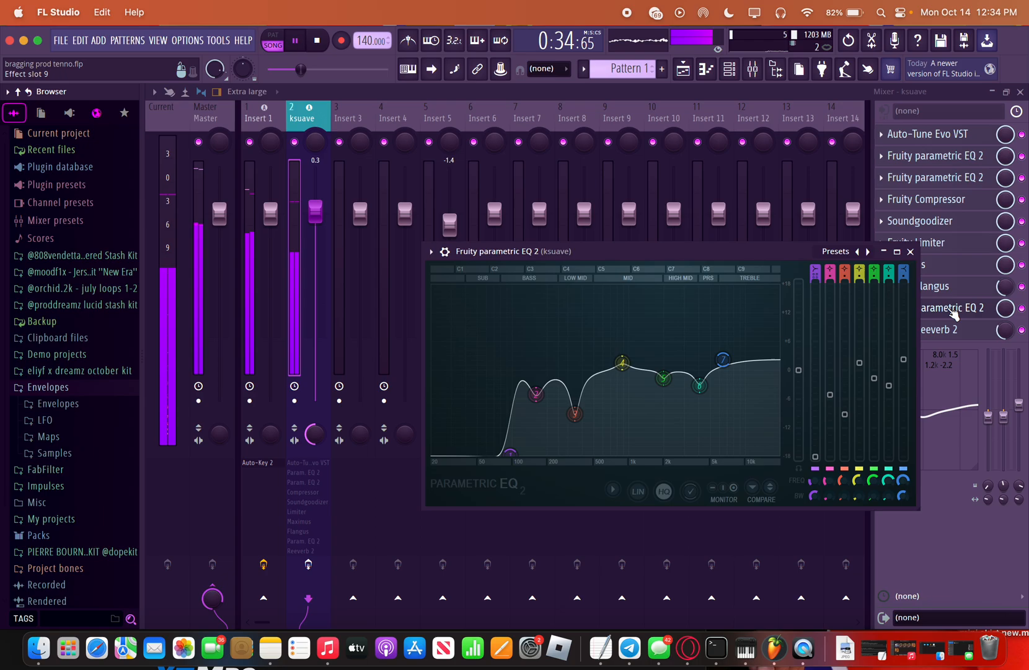
left_click(910, 251)
left_click(939, 287)
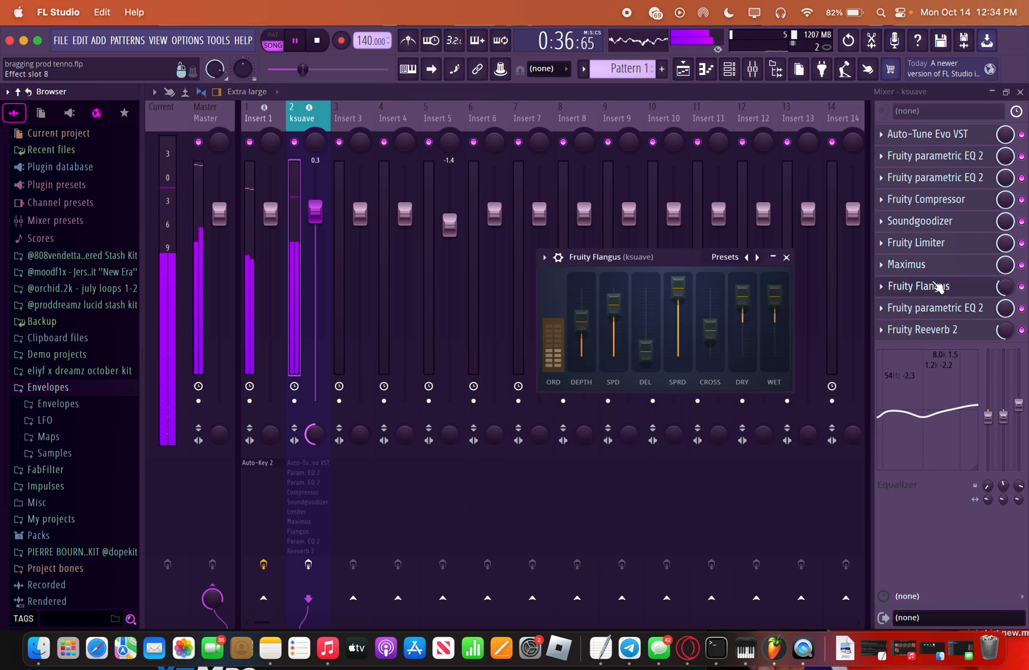
left_click(786, 256)
left_click(913, 264)
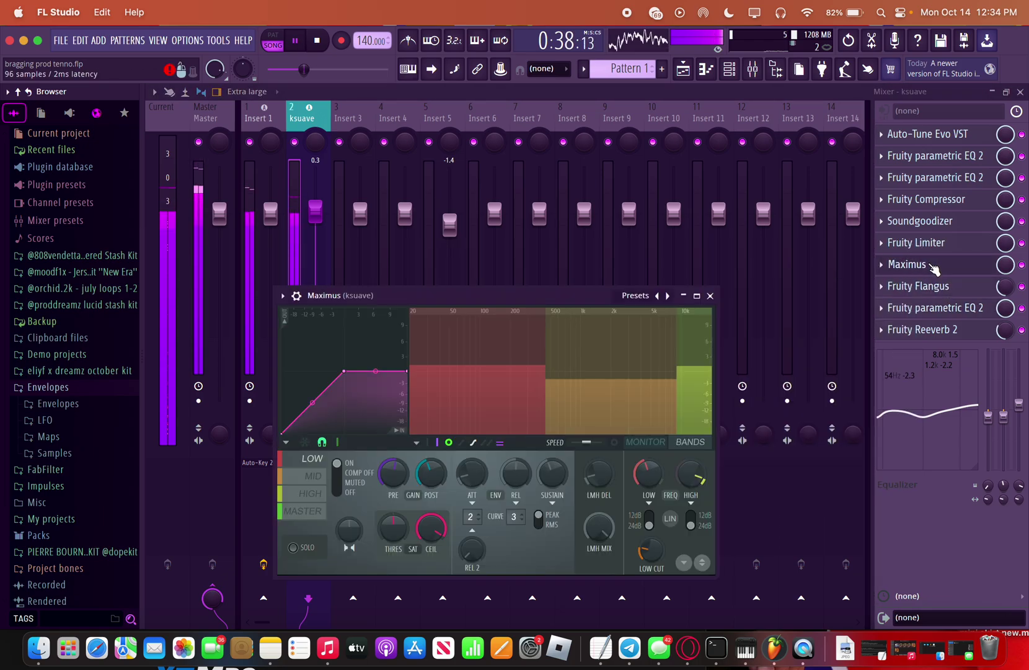
left_click(710, 296)
Step: Review the Fruity Limiter, Fruity Compressor, both parametric EQs and Auto-Tune plugins in turn
left_click(893, 242)
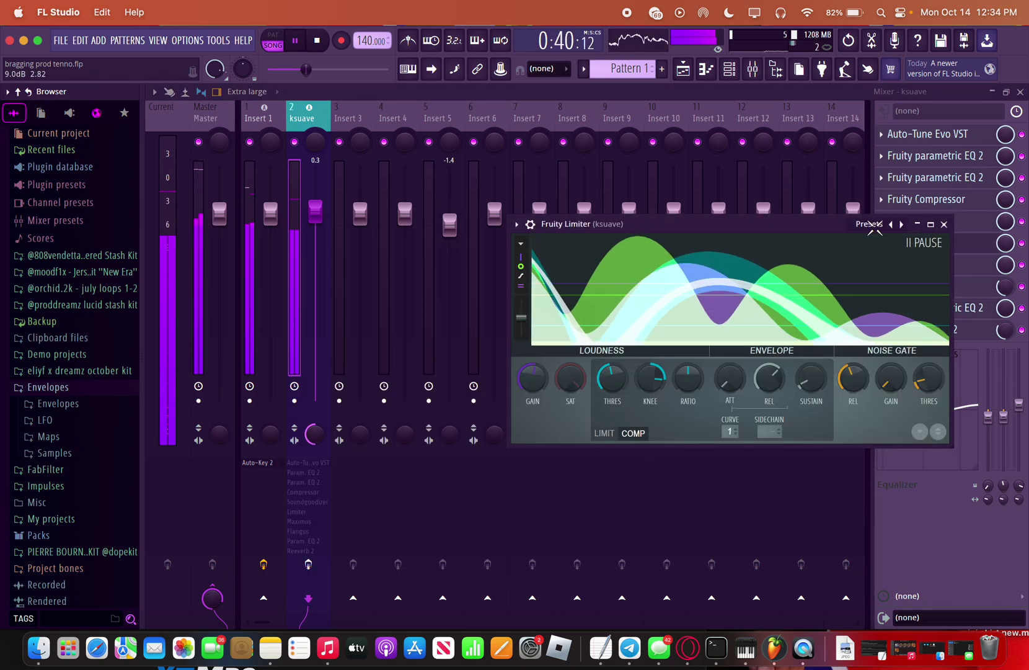
left_click(945, 224)
left_click(924, 199)
left_click(864, 306)
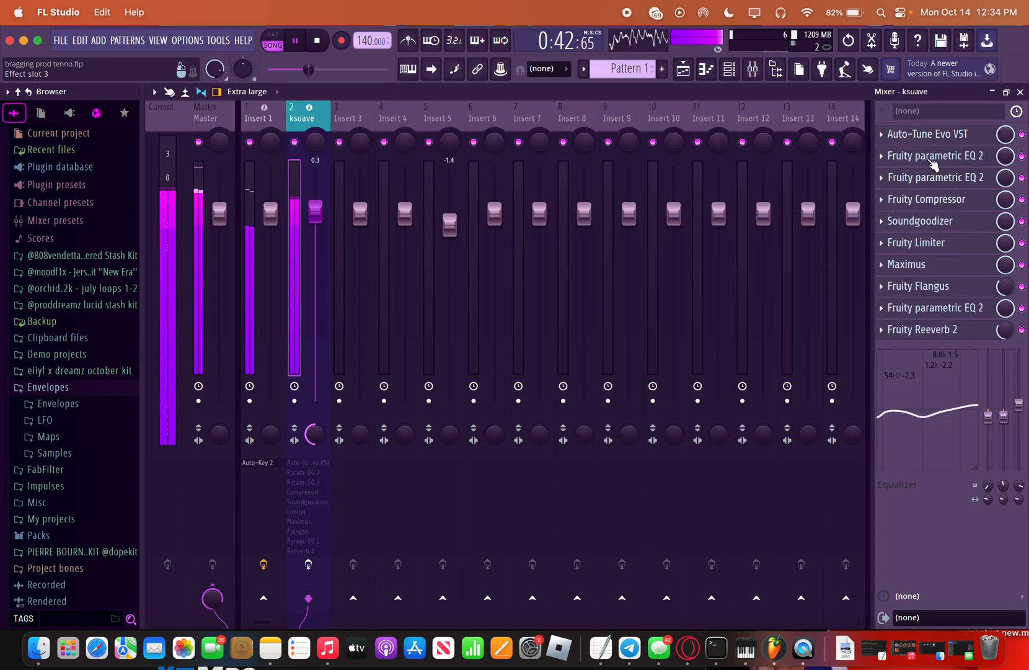
left_click(934, 161)
left_click(961, 235)
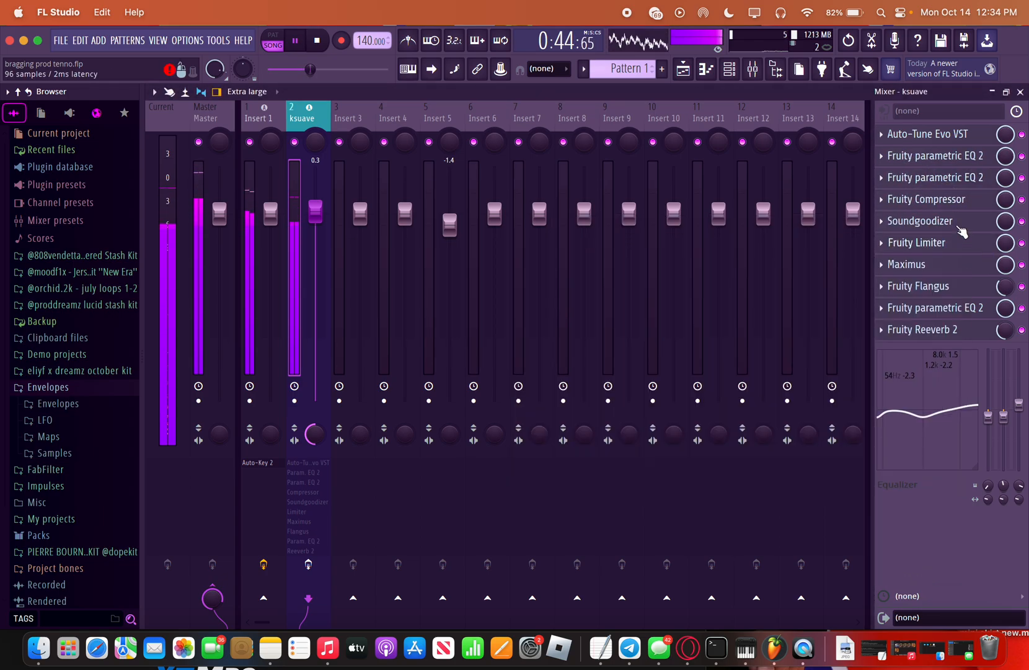
left_click(919, 157)
left_click(687, 246)
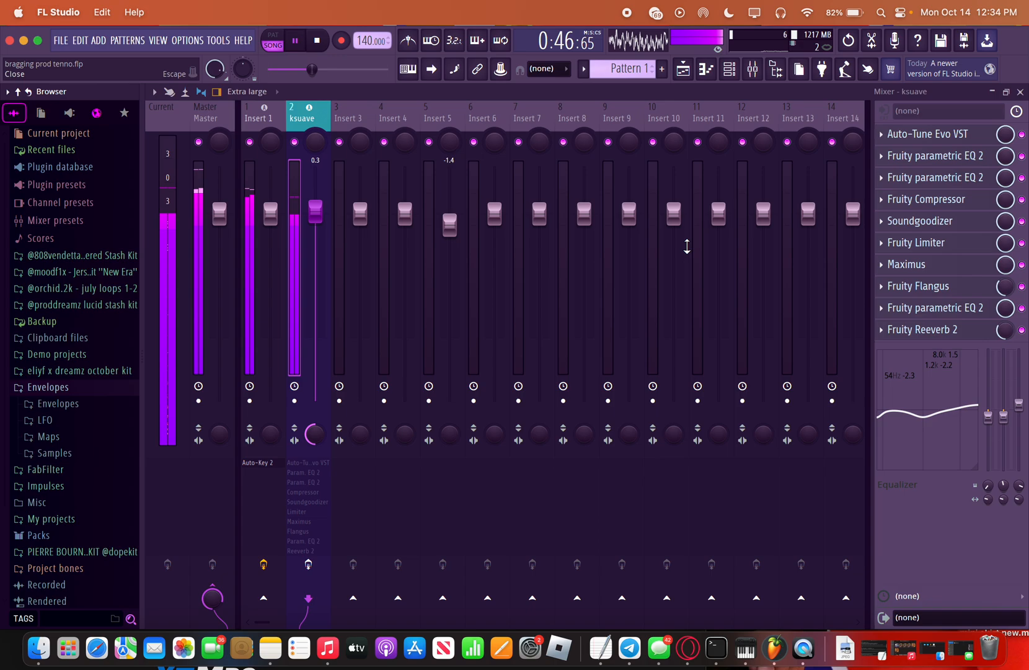
left_click(914, 135)
left_click(861, 110)
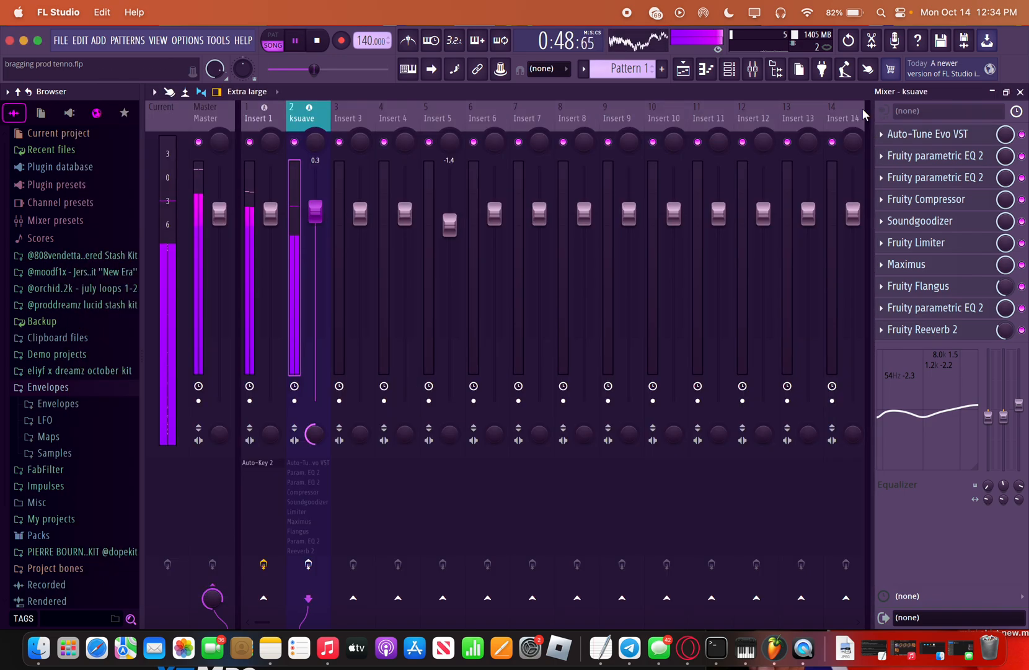
Step: Re-enable insert 2's effects and play the arrangement from around bar 15 with the full chain, then stop
key("space")
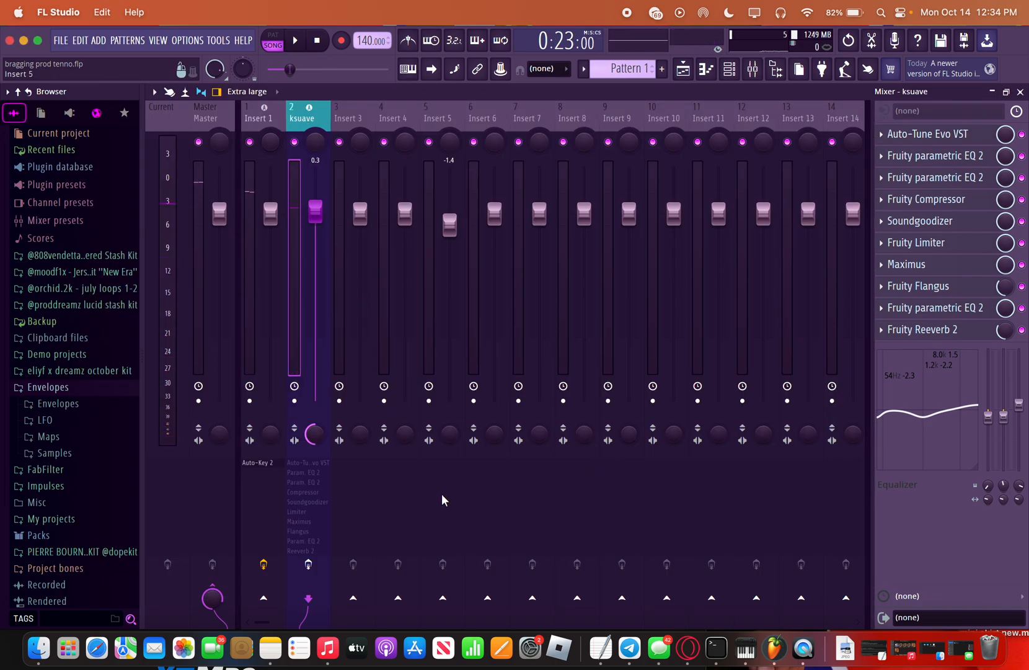
left_click(312, 564)
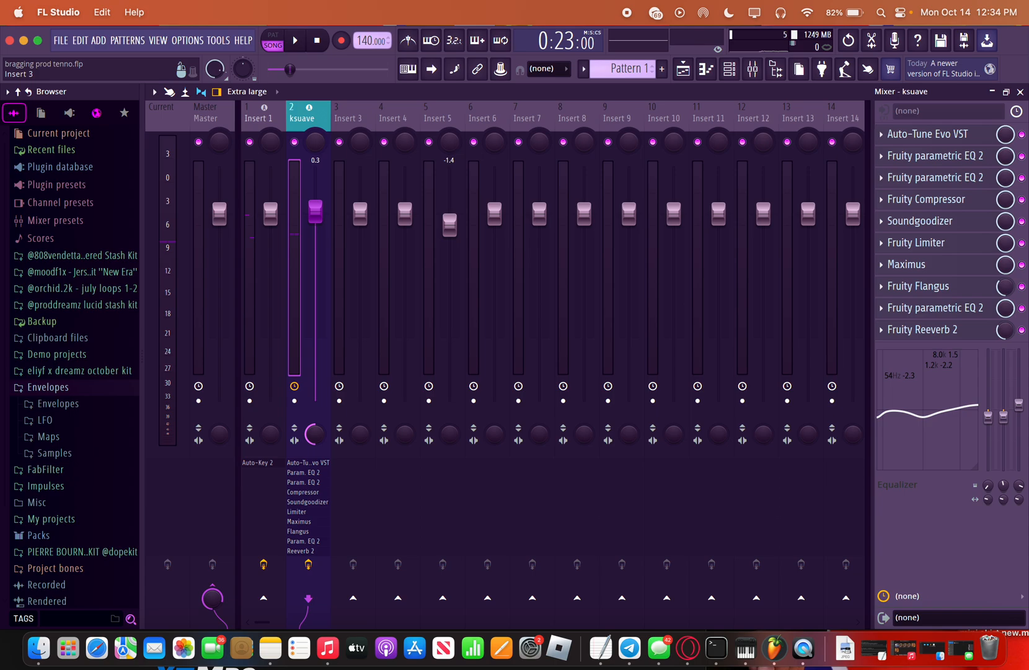
left_click(1019, 93)
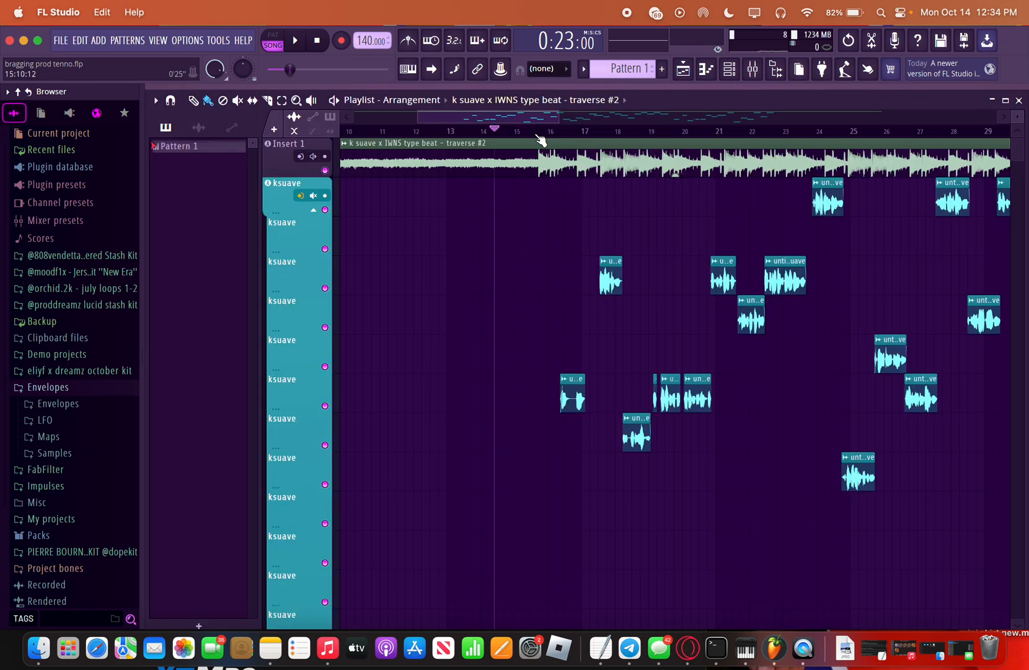
left_click_drag(545, 134, 521, 132)
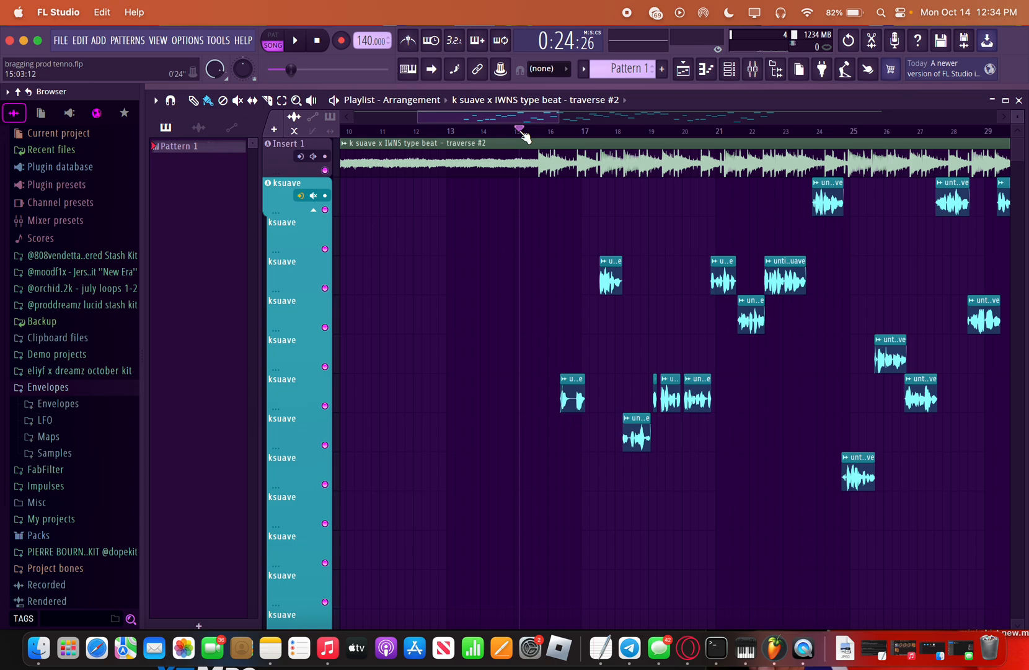
key("space")
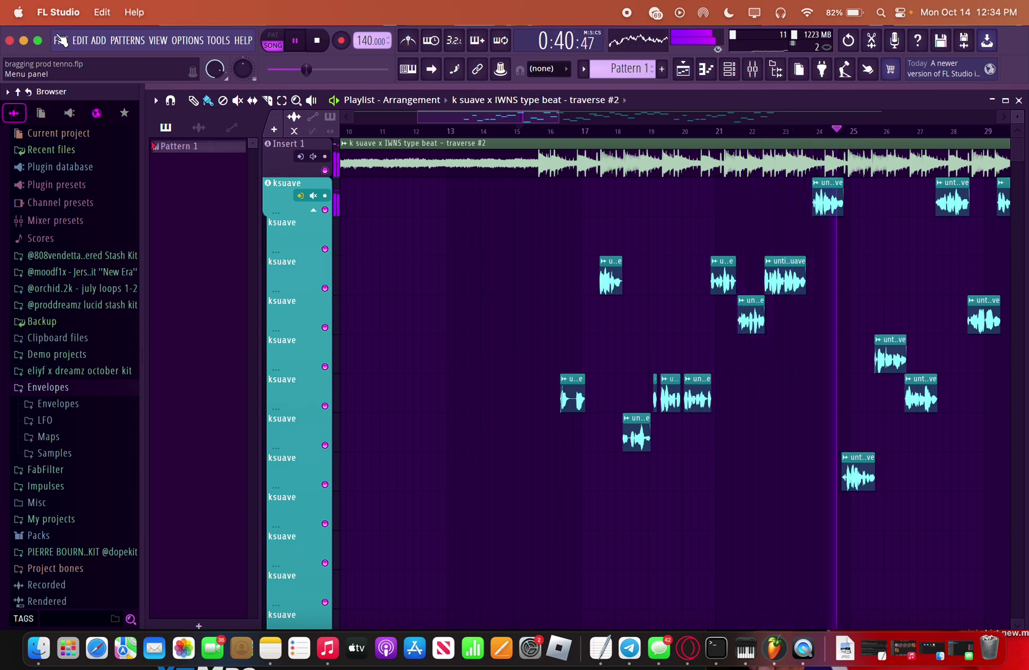
key("space")
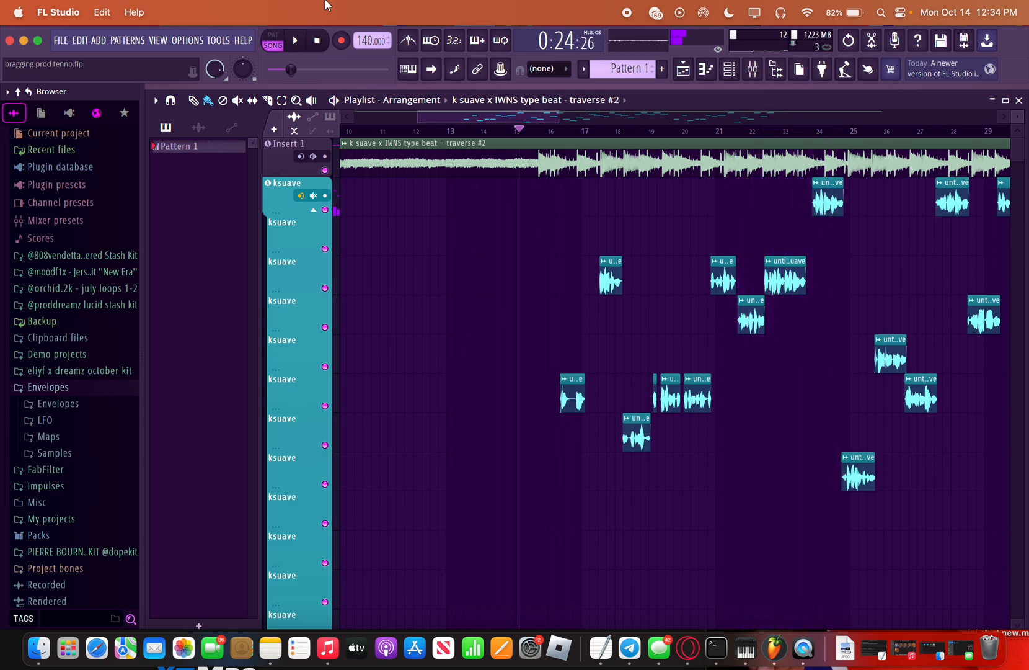